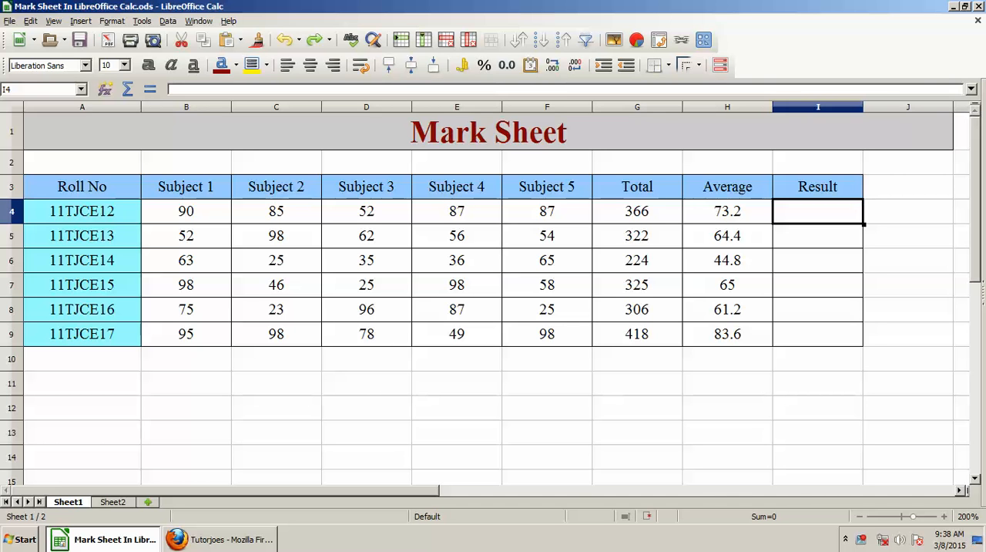
- Begin the result formula in cell I4 with an IF function whose test is a nested AND function
{"action": "left_click", "coordinate": [817, 236]}
{"action": "left_click", "coordinate": [818, 211]}
{"action": "type", "text": "=if"}
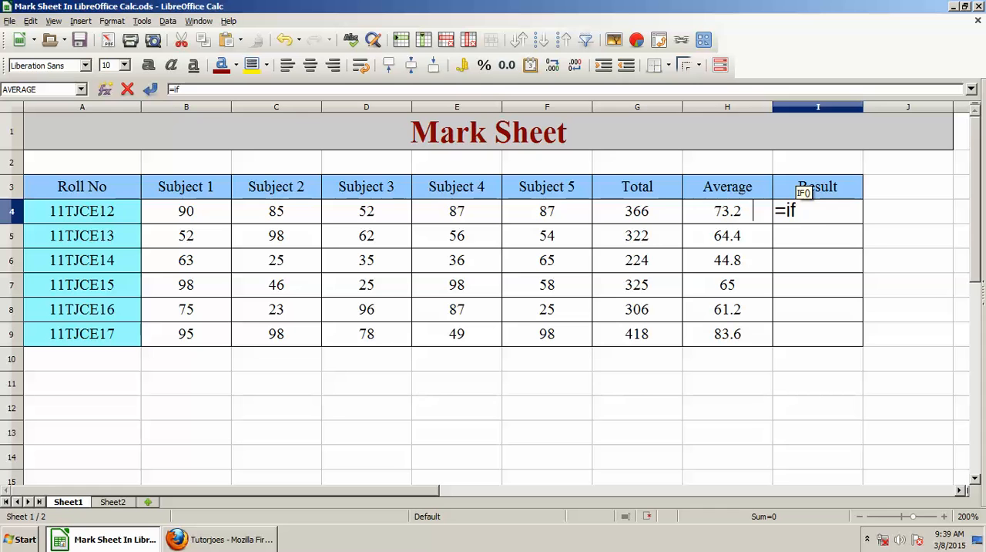
{"action": "type", "text": "("}
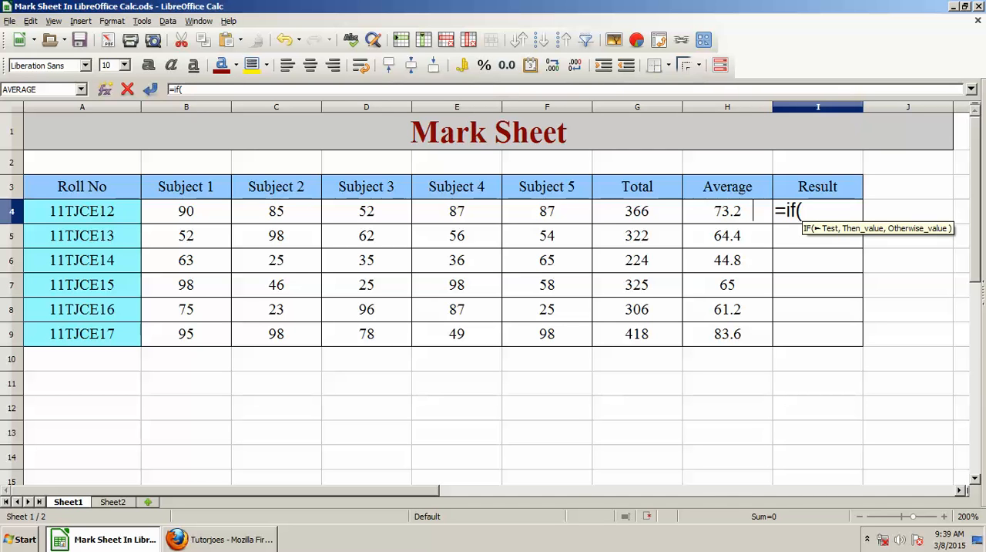
{"action": "type", "text": "and("}
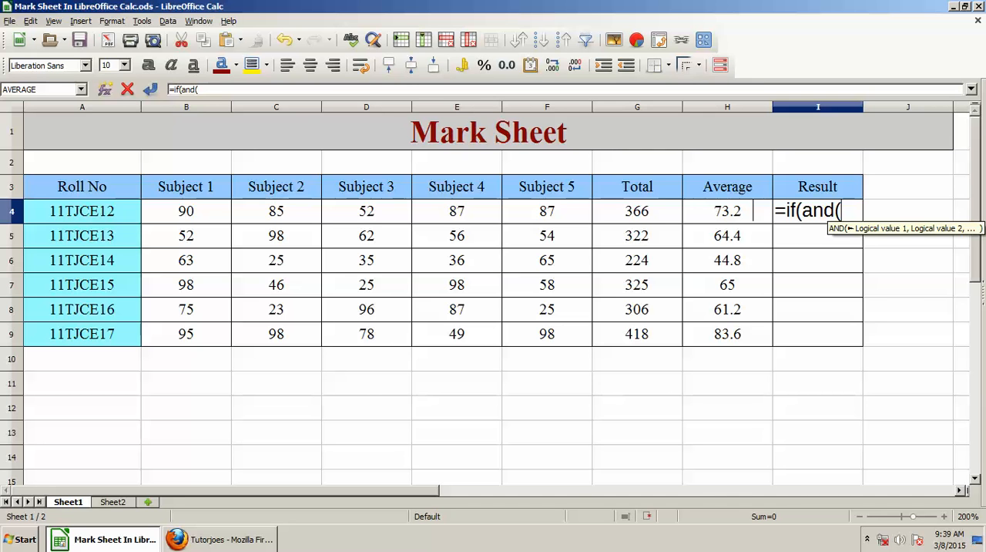
- Add the conditions B4>=35 and C4>=35 to the AND test, separated by semicolons
{"action": "left_click", "coordinate": [181, 210]}
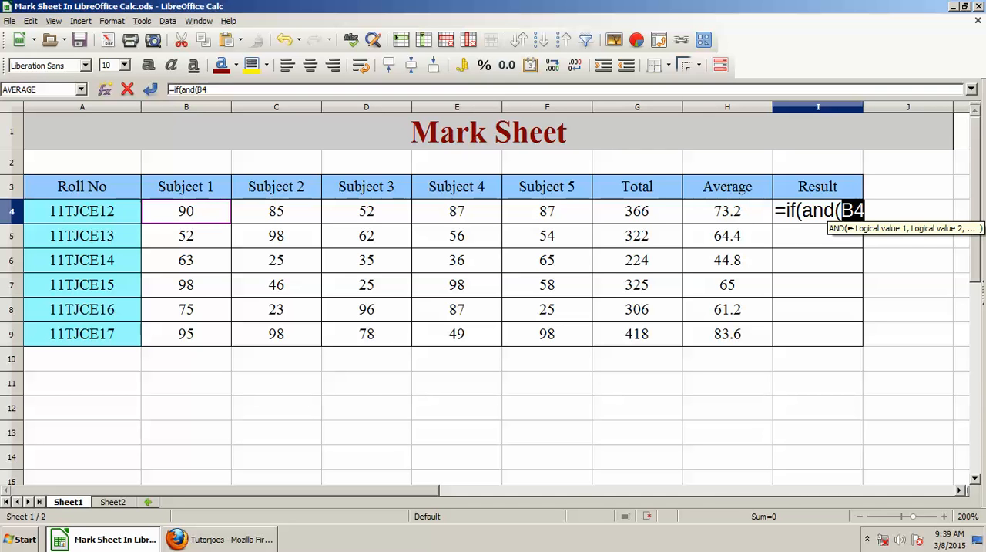
{"action": "type", "text": ">="}
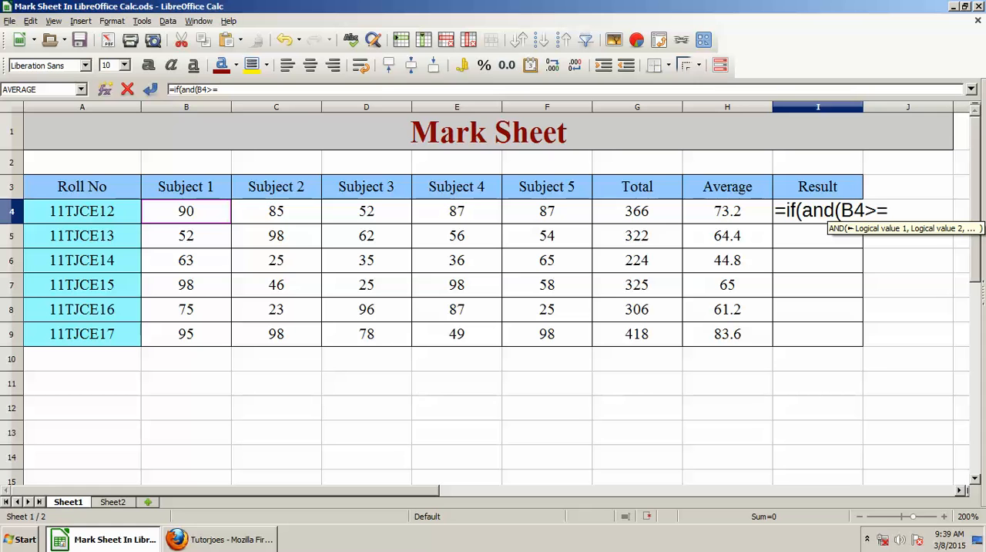
{"action": "type", "text": "35;"}
{"action": "left_click", "coordinate": [277, 211]}
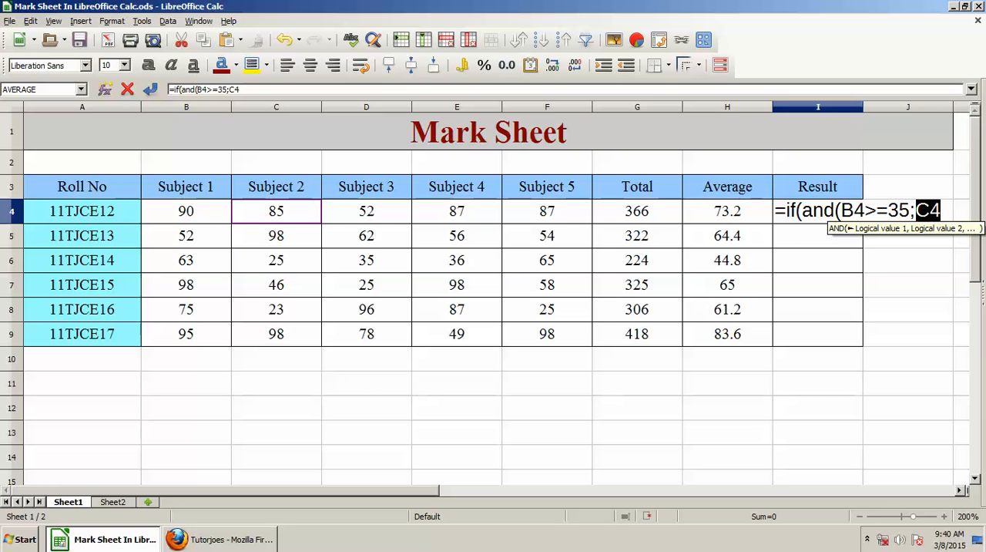
{"action": "type", "text": ">=35"}
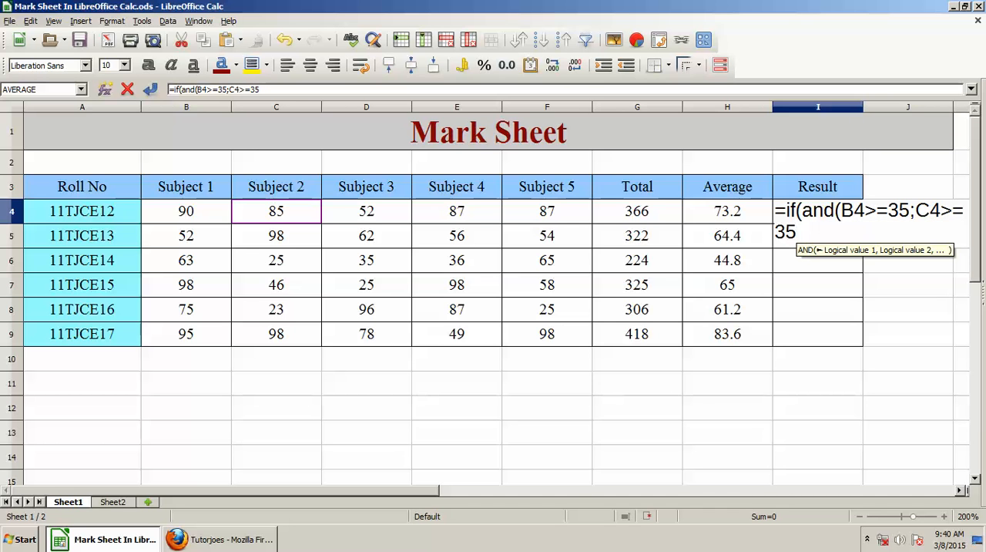
{"action": "type", "text": ";"}
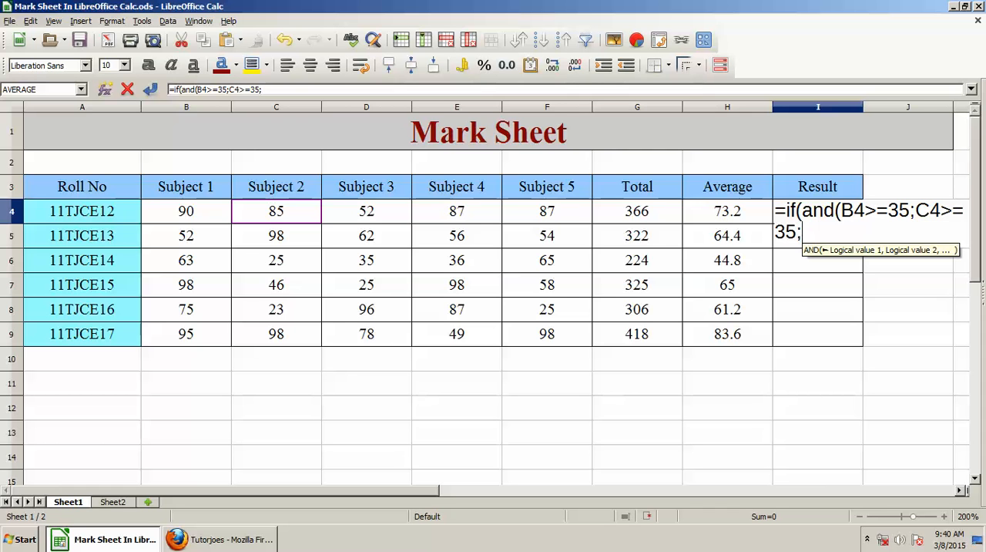
- Add the conditions D4>=35, E4>=35 and F4>=35, and close the AND function
{"action": "left_click", "coordinate": [367, 211]}
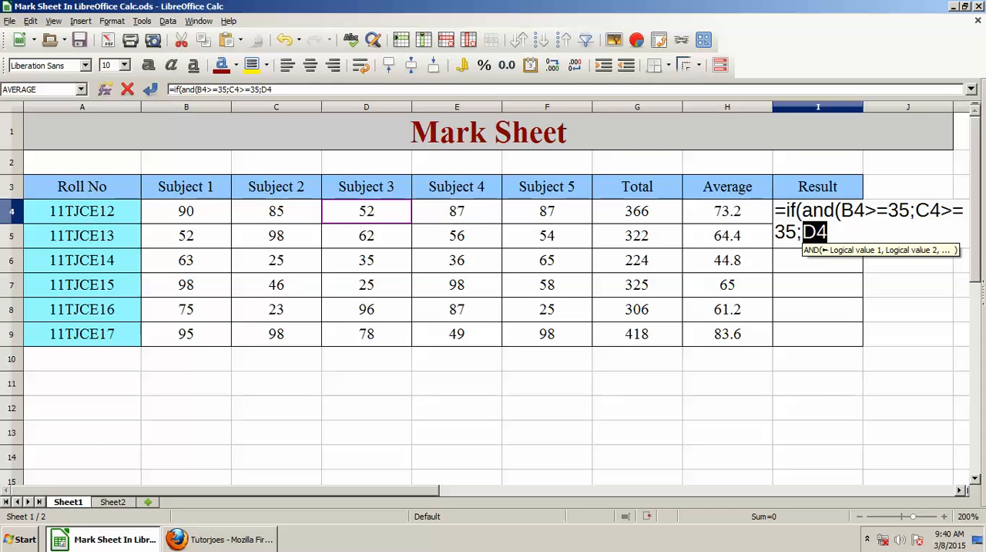
{"action": "type", "text": ">=35;"}
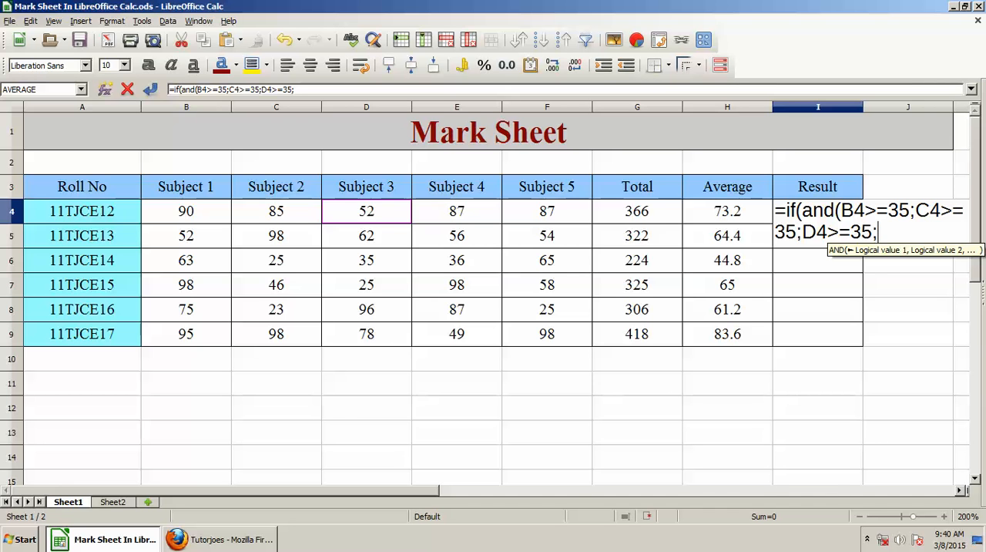
{"action": "left_click", "coordinate": [457, 211]}
{"action": "type", "text": ">=35;"}
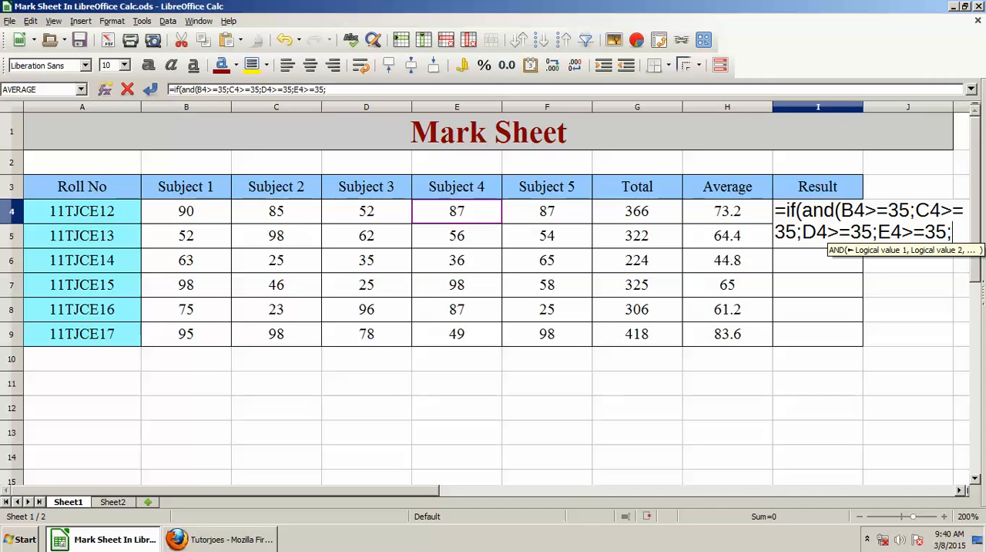
{"action": "left_click", "coordinate": [547, 212]}
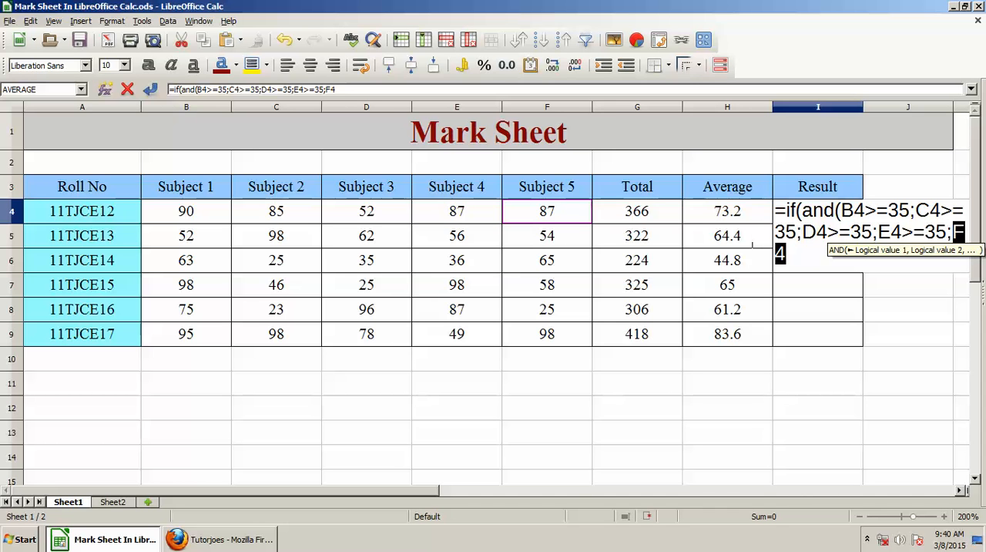
{"action": "type", "text": ">=35"}
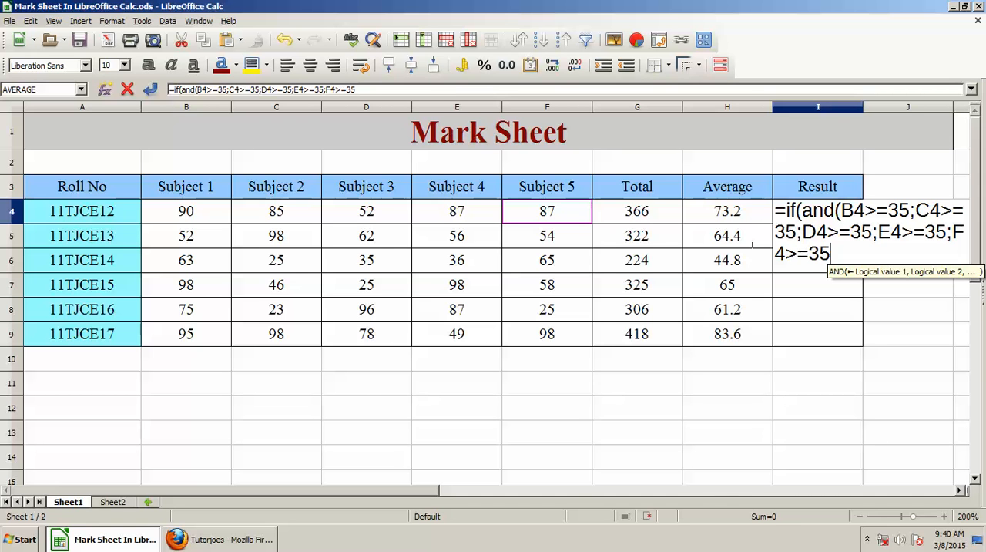
{"action": "type", "text": ");"}
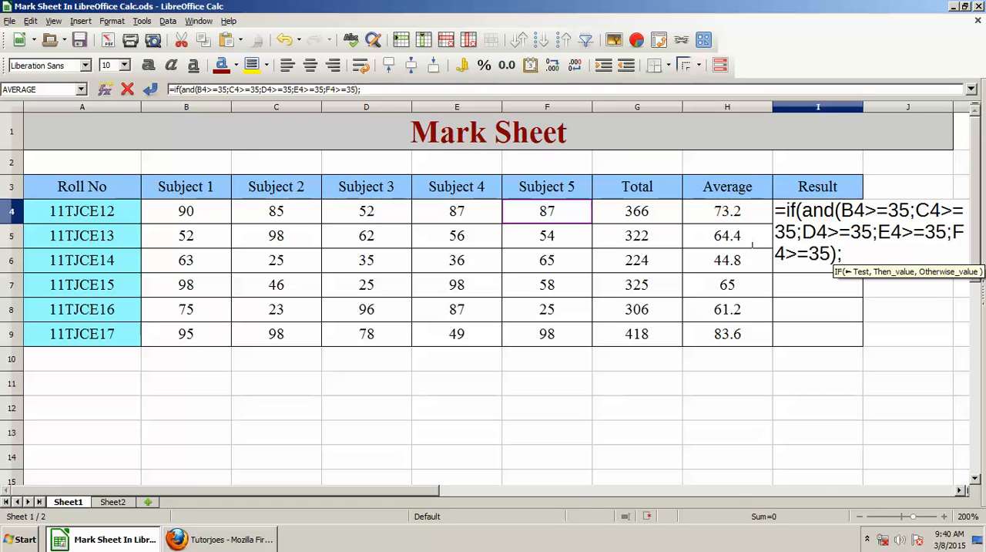
{"action": "type", "text": "\""}
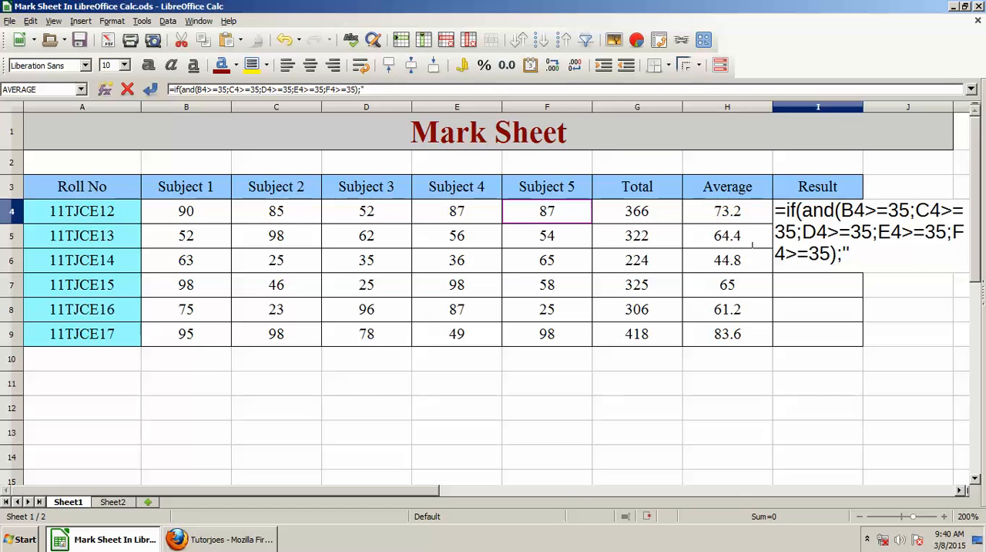
{"action": "type", "text": "P"}
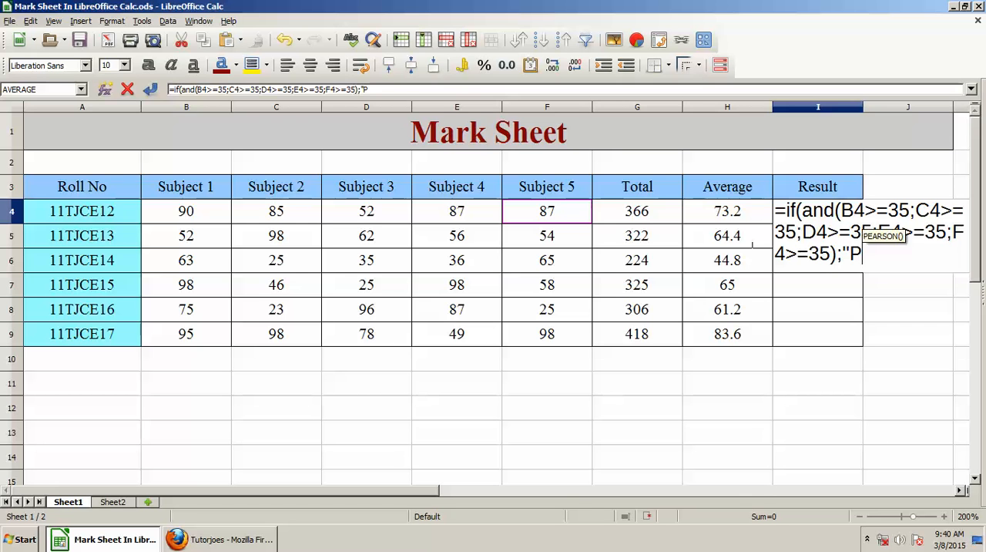
{"action": "type", "text": "ASS\";"}
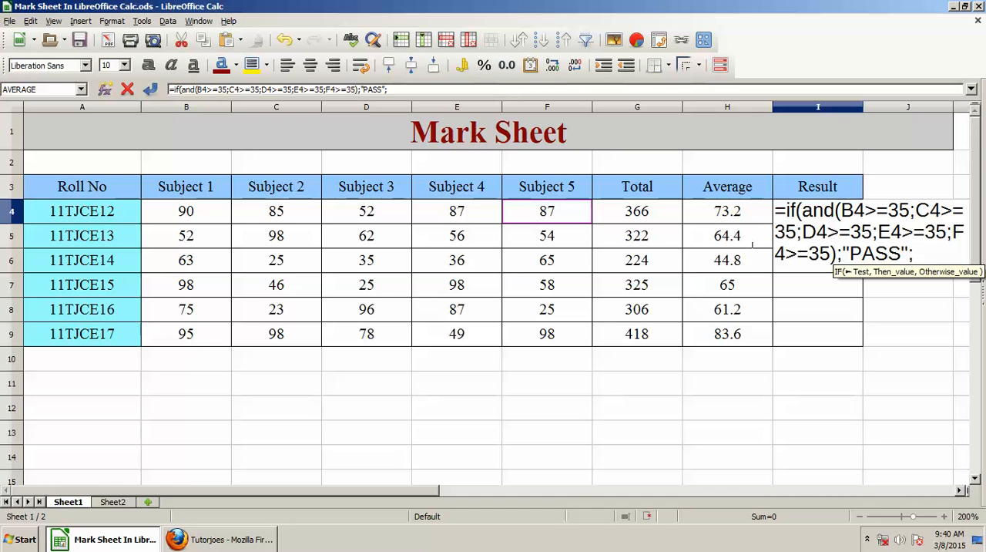
{"action": "type", "text": "\"Fsai"}
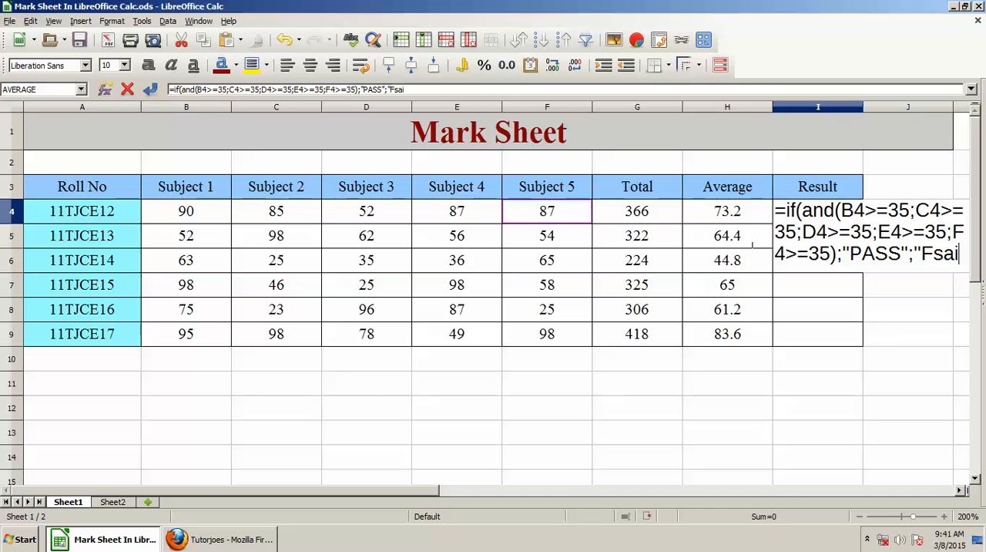
- Complete the IF formula in I4 with "PASS" as the true value and "Fail" as the otherwise value, and enter it
{"action": "key", "text": "BackSpace"}
{"action": "key", "text": "BackSpace"}
{"action": "key", "text": "BackSpace"}
{"action": "type", "text": "ail"}
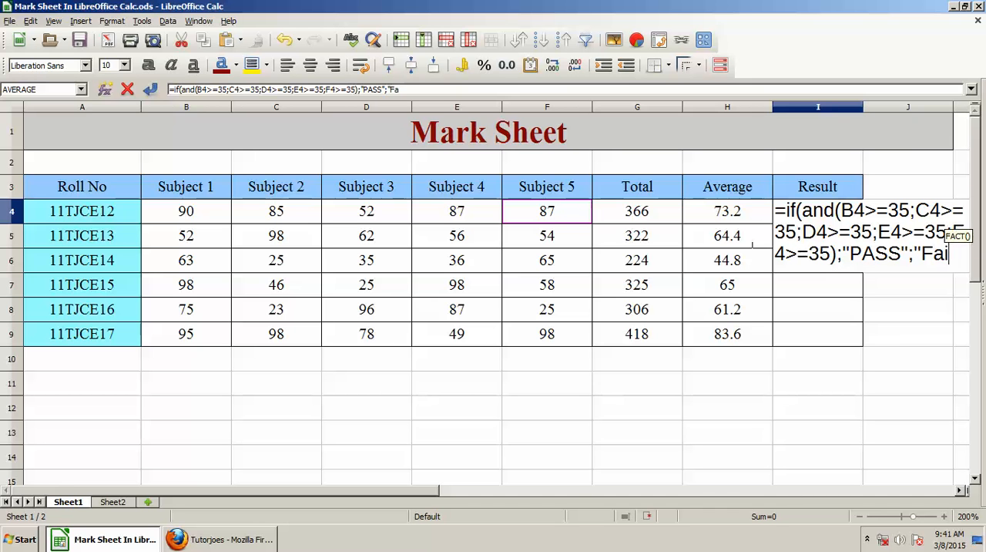
{"action": "type", "text": "\""}
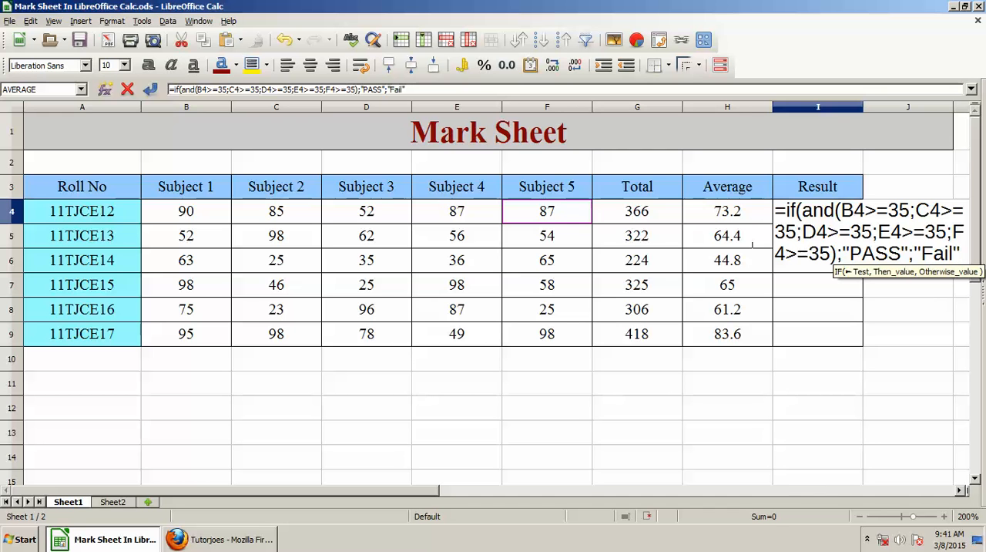
{"action": "type", "text": ")"}
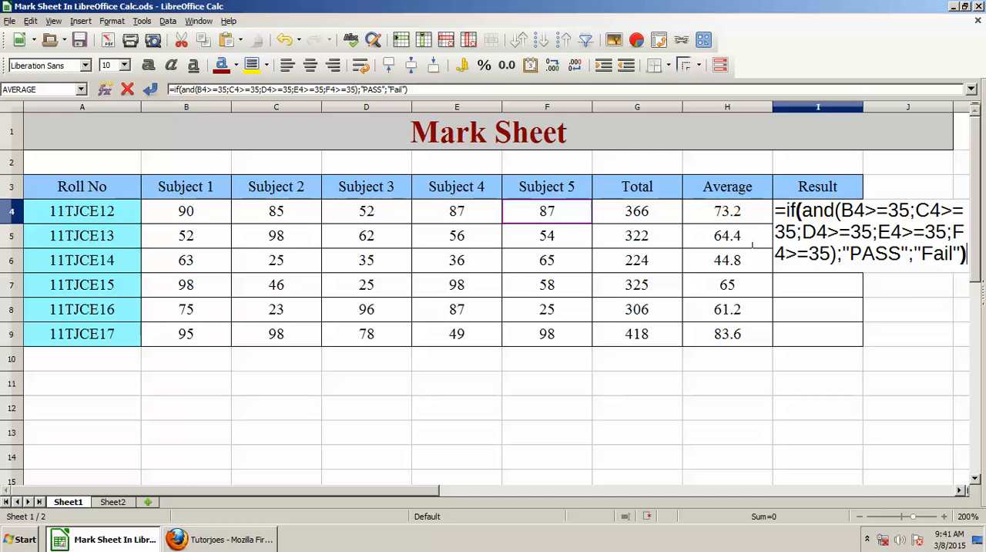
{"action": "key", "text": "Return"}
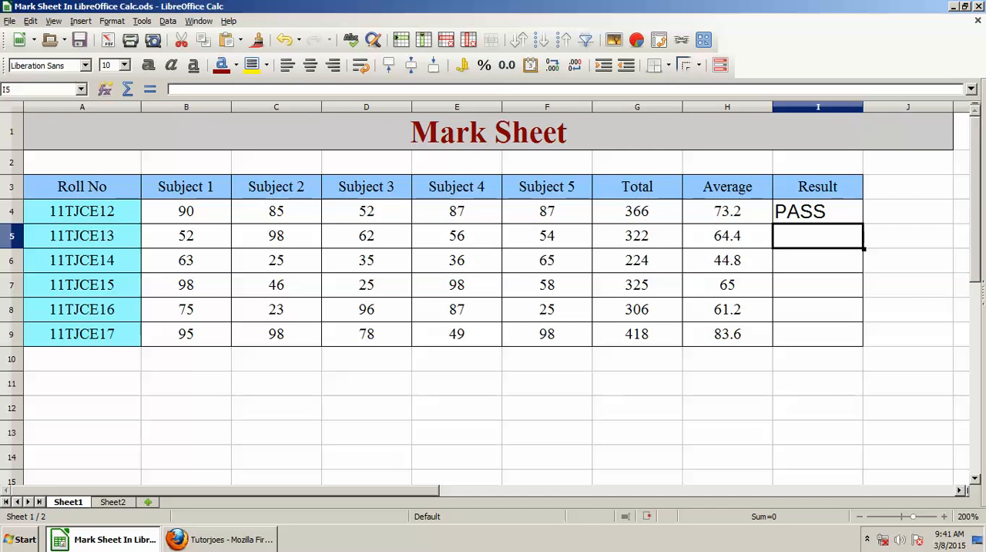
- Copy the result formula from I4 down through I9 for the remaining roll numbers
{"action": "left_click", "coordinate": [817, 211]}
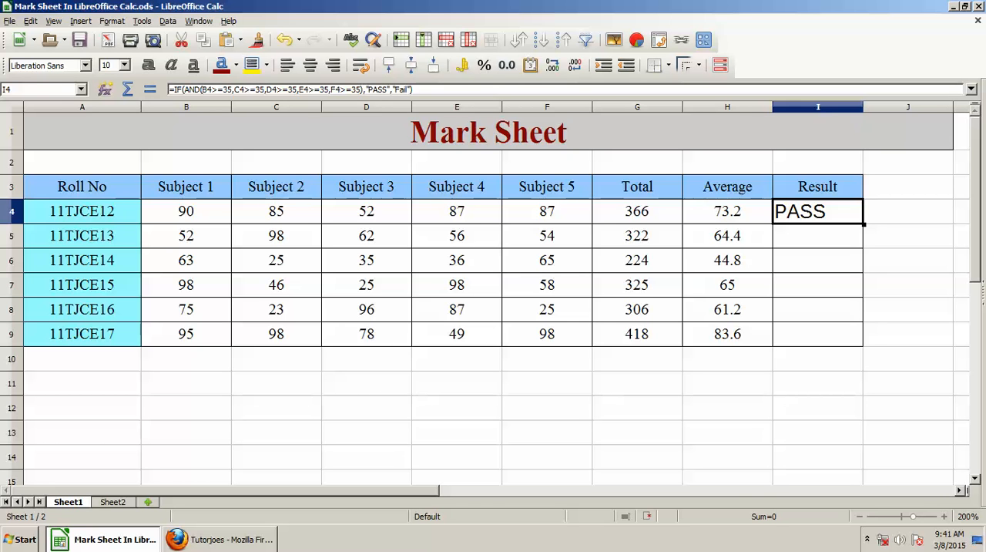
{"action": "left_click_drag", "start_coordinate": [863, 223], "coordinate": [862, 341]}
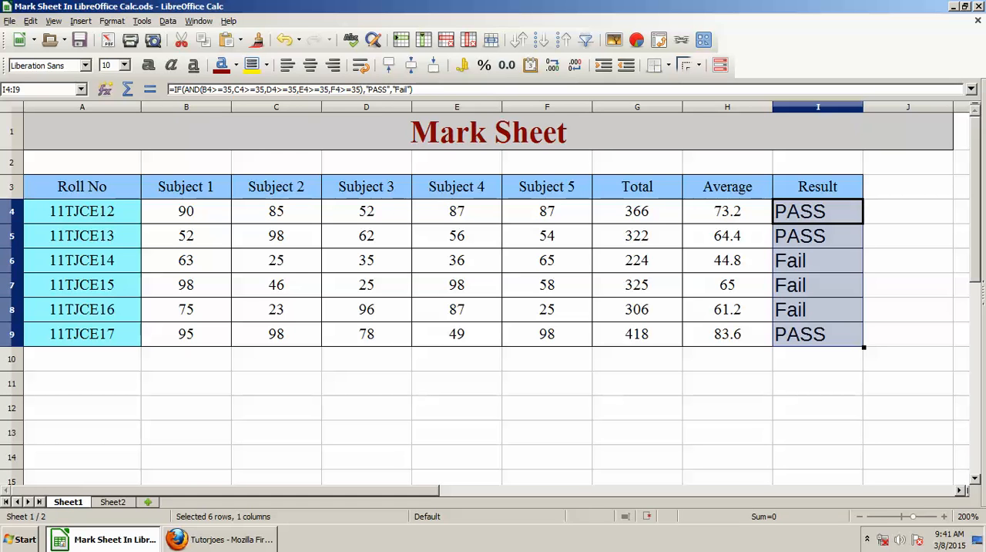
- Examine the formulas in the Result column and compare each row's result with its subject marks
{"action": "left_click", "coordinate": [818, 236]}
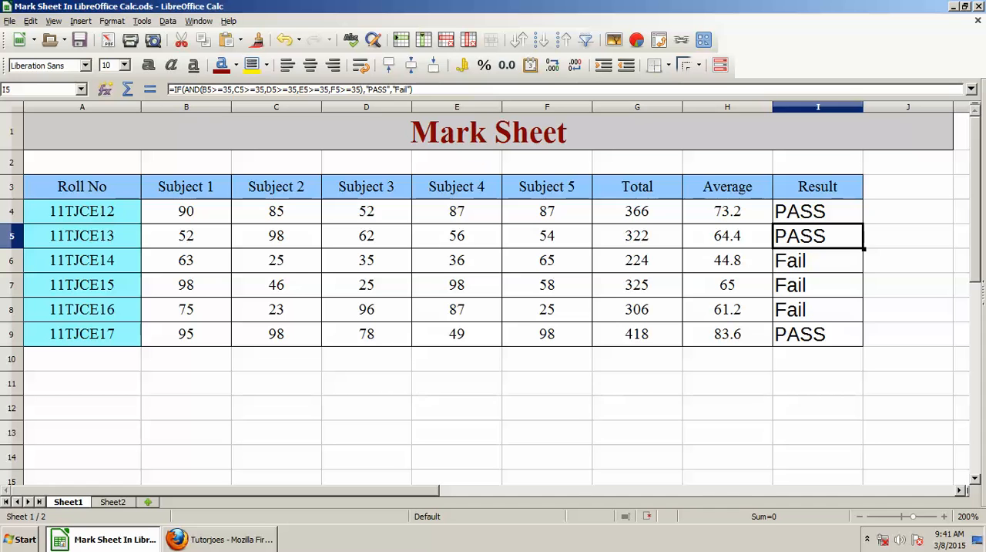
{"action": "left_click", "coordinate": [817, 260]}
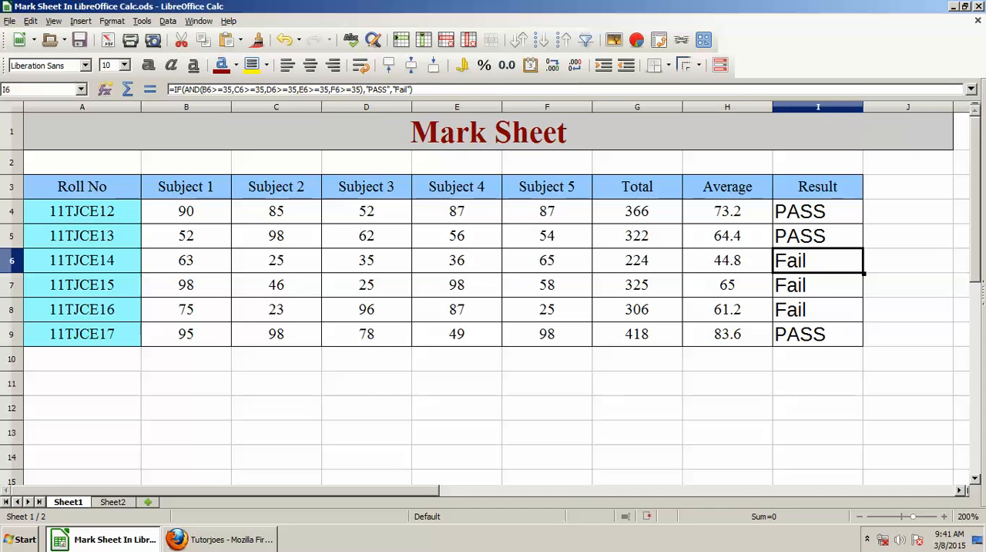
{"action": "left_click", "coordinate": [277, 261]}
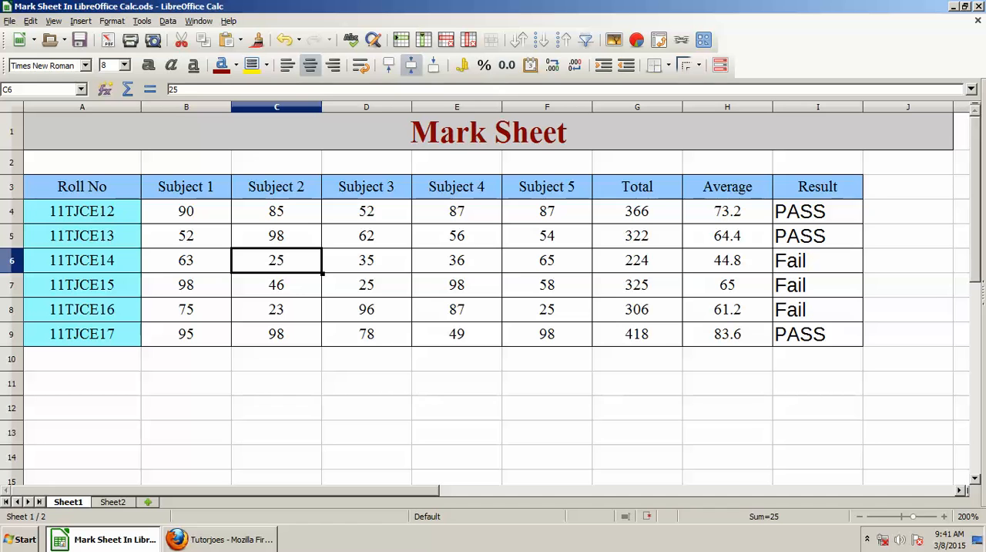
{"action": "left_click", "coordinate": [817, 260]}
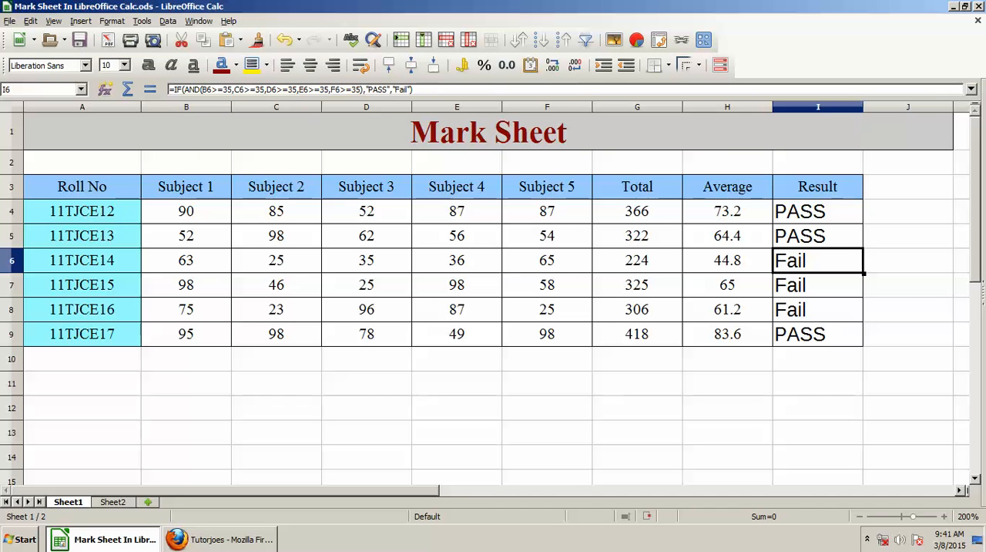
{"action": "left_click", "coordinate": [817, 285]}
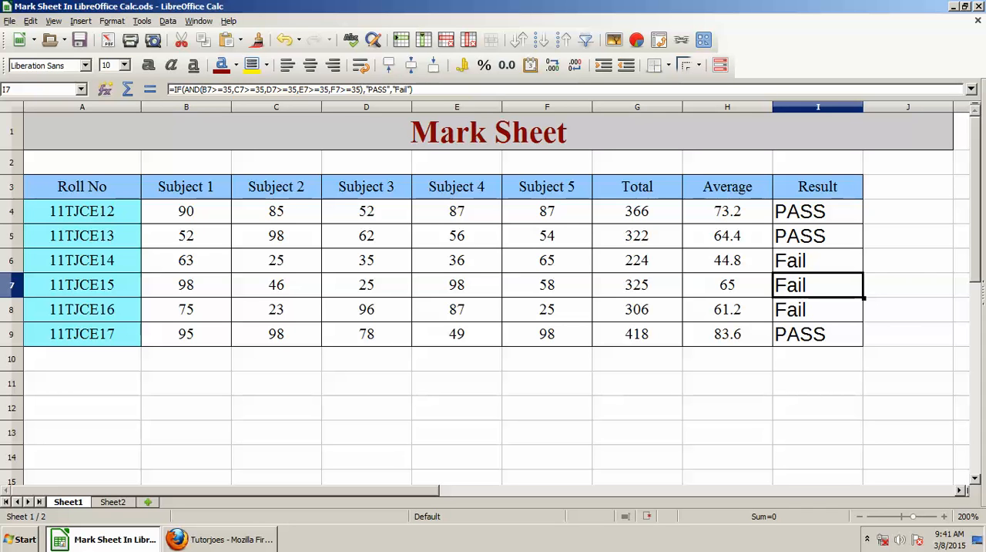
{"action": "left_click", "coordinate": [367, 285]}
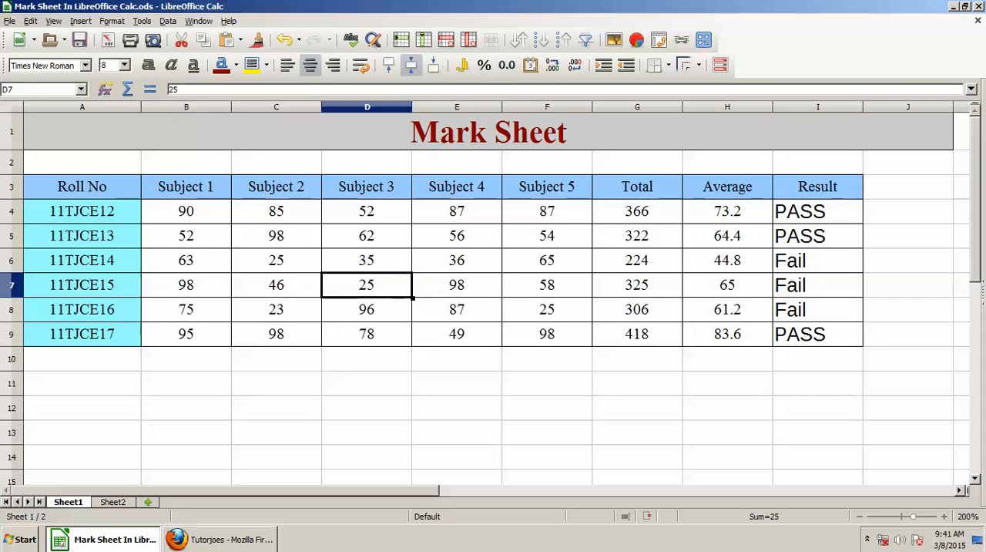
{"action": "left_click", "coordinate": [818, 309]}
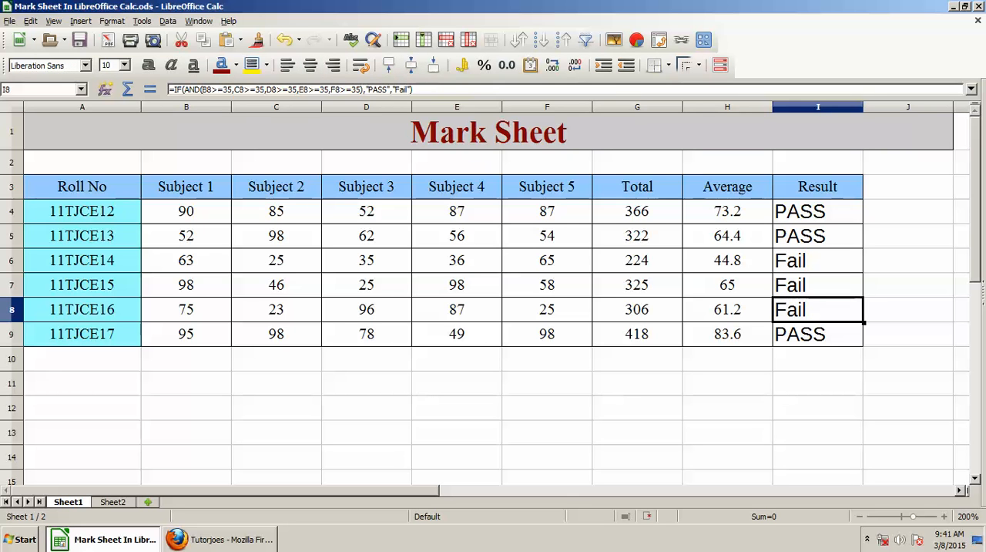
{"action": "left_click", "coordinate": [547, 310]}
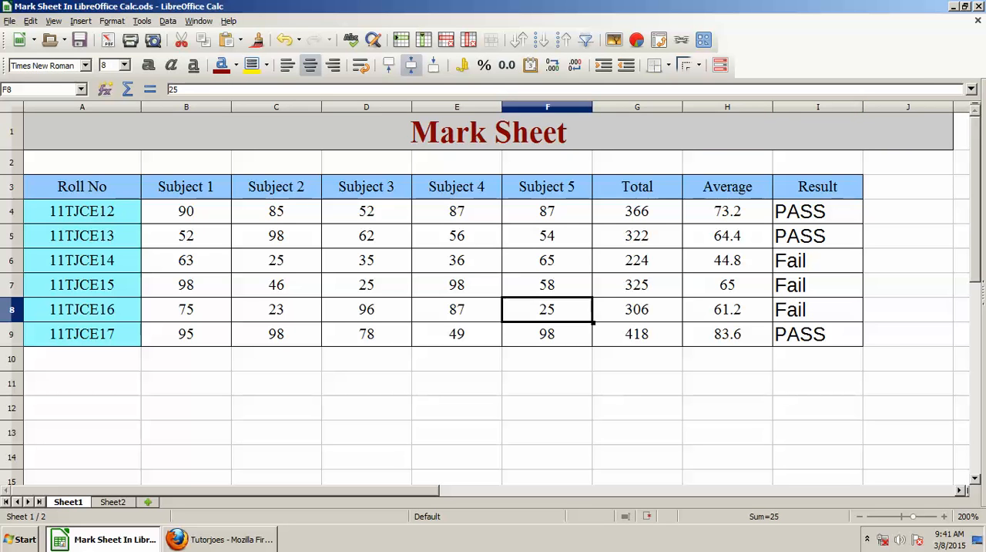
{"action": "left_click", "coordinate": [277, 310]}
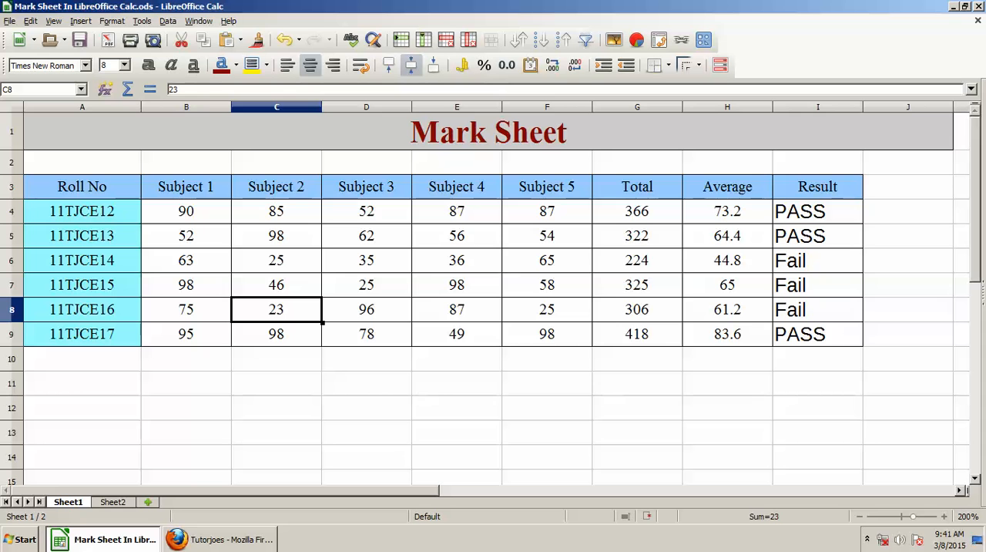
{"action": "left_click", "coordinate": [817, 310]}
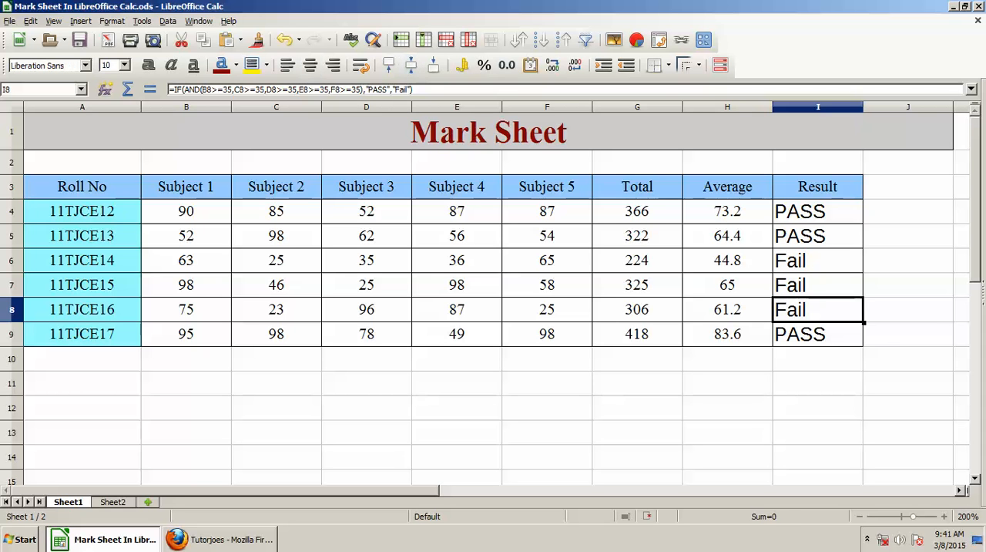
{"action": "left_click", "coordinate": [818, 335]}
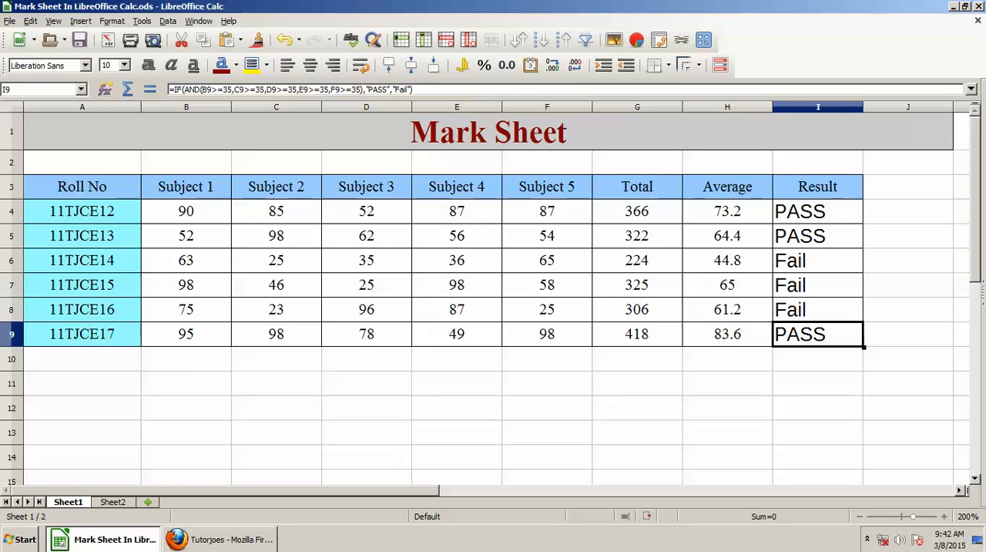
{"action": "left_click", "coordinate": [908, 261]}
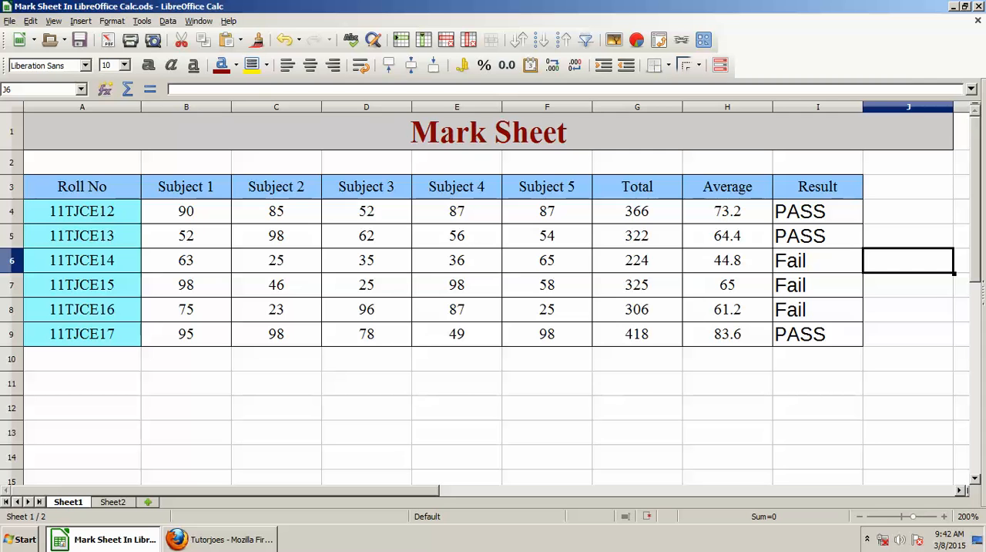
{"action": "left_click", "coordinate": [728, 211]}
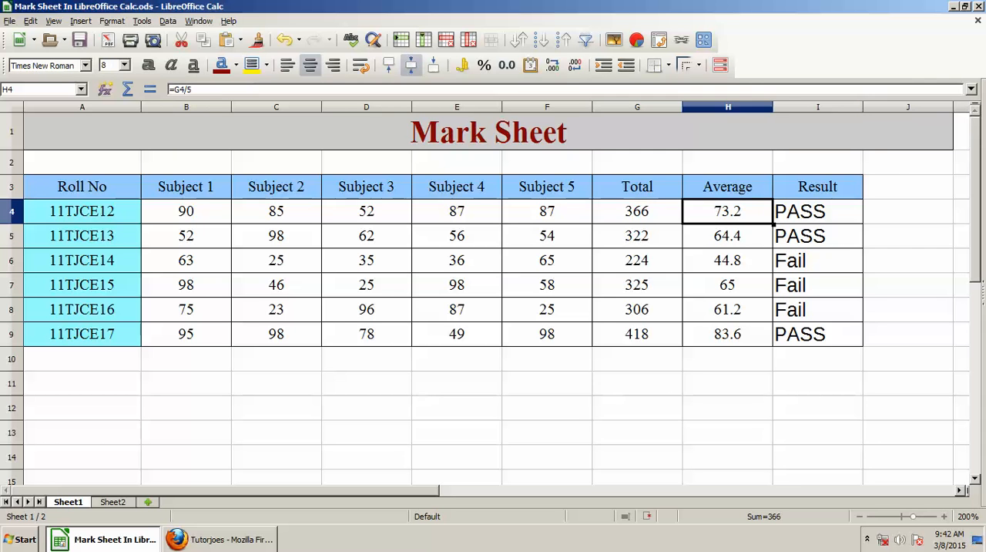
{"action": "left_click", "coordinate": [817, 211]}
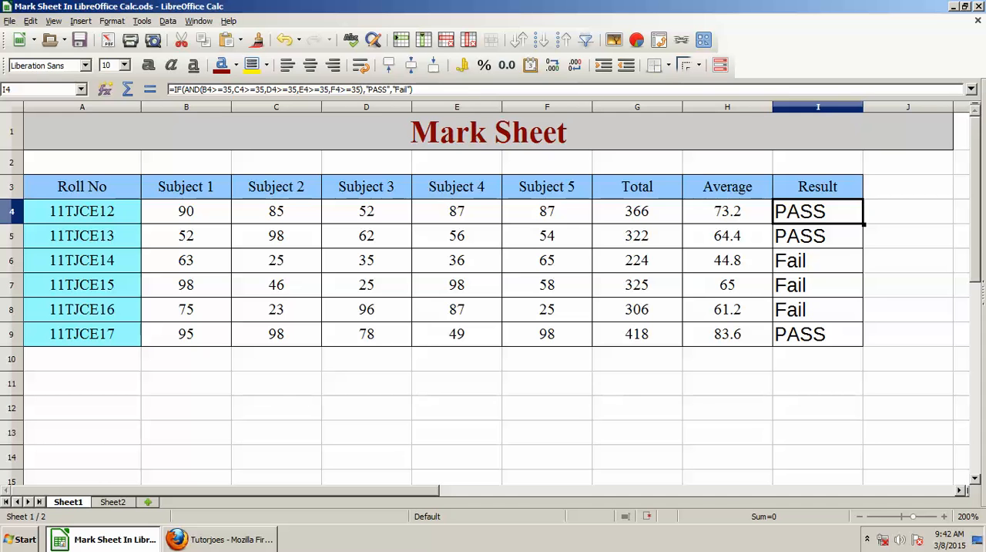
- Switch to the Tutorjoes page in Firefox
{"action": "key", "text": "alt+Tab"}
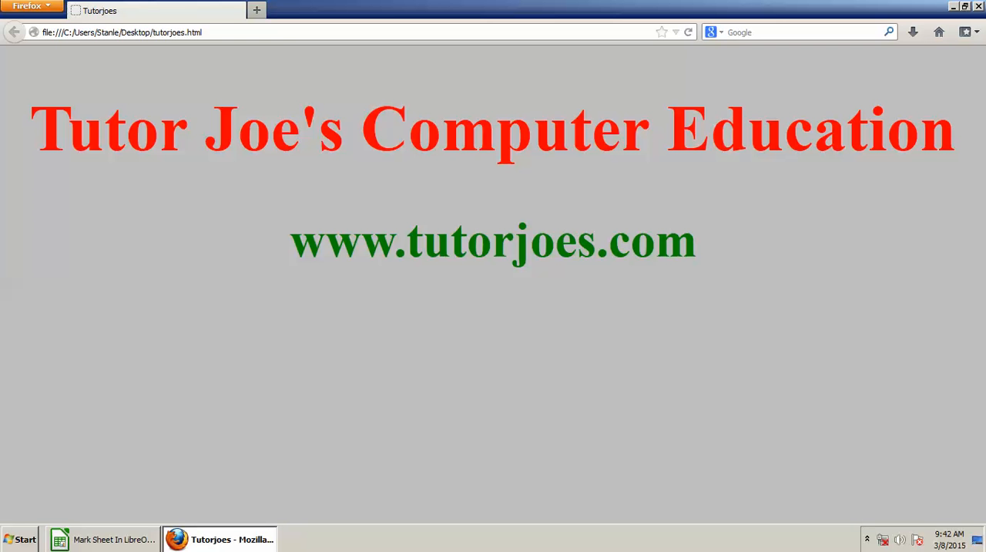